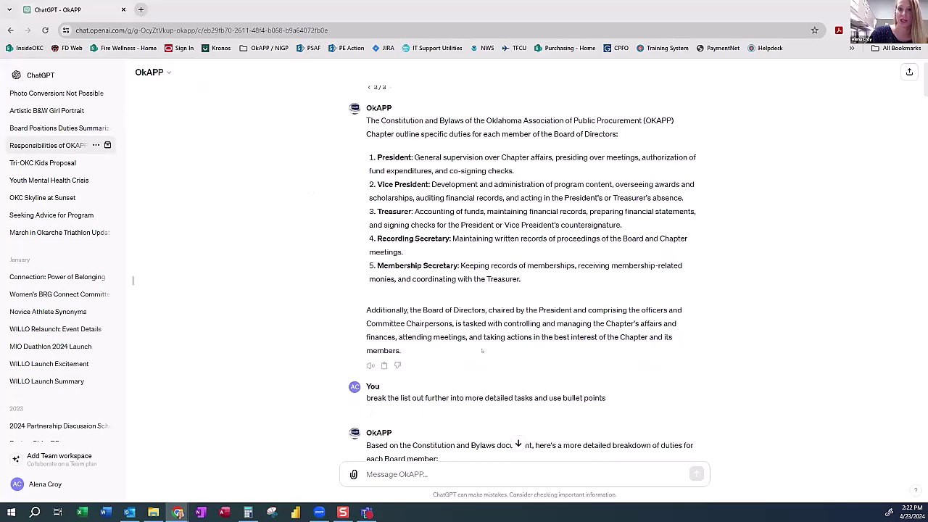
- Review the OkAPP reply that breaks each board member's duties into detailed bullet-point tasks
scroll(388, 359, down, 3)
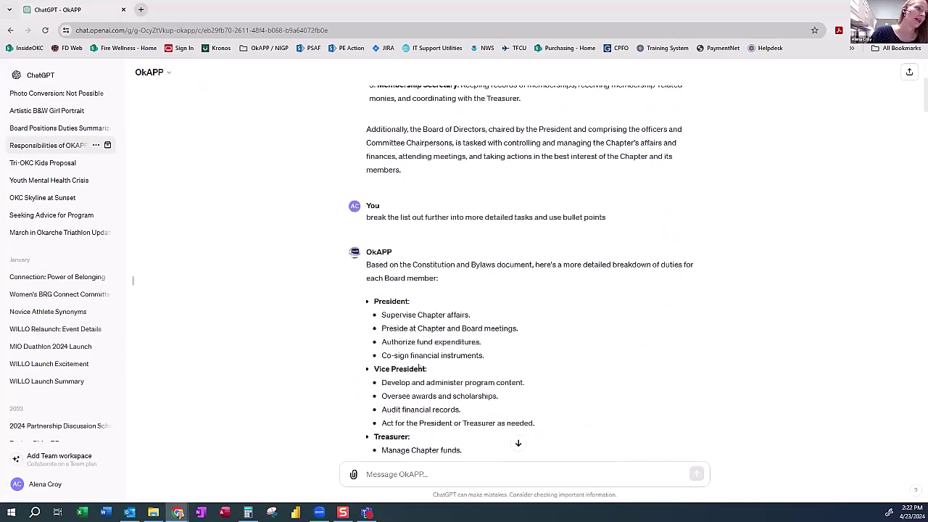
scroll(356, 245, down, 2)
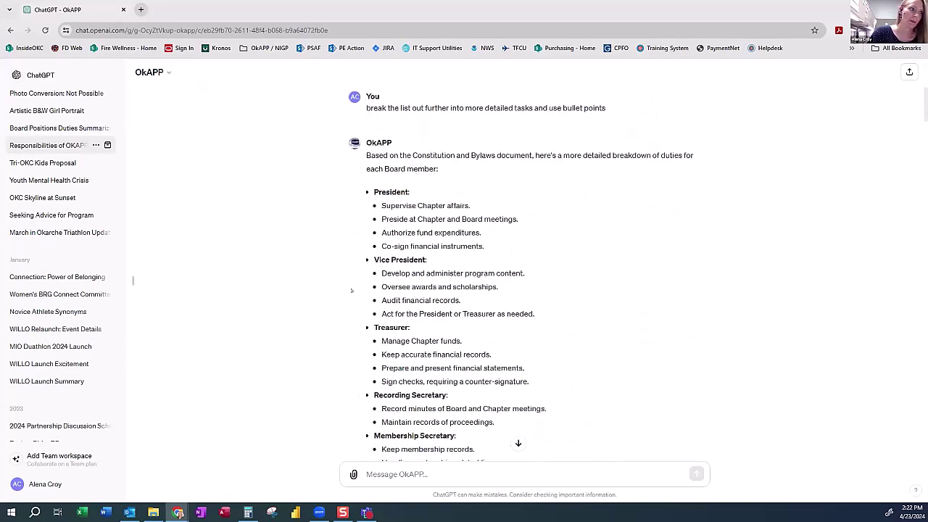
scroll(505, 351, down, 4)
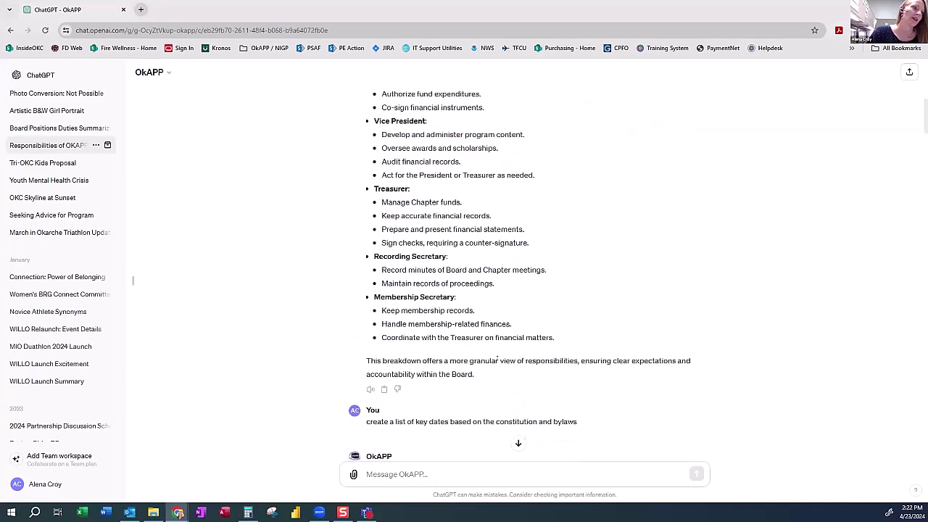
scroll(644, 392, down, 1)
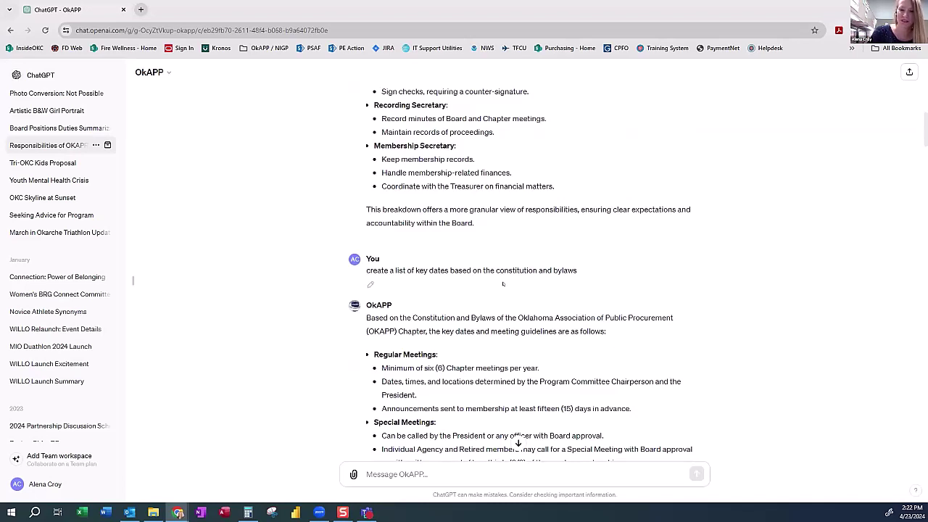
- Read the reply listing key dates and meeting guidelines, highlighting its introductory phrase about them
scroll(503, 284, down, 2)
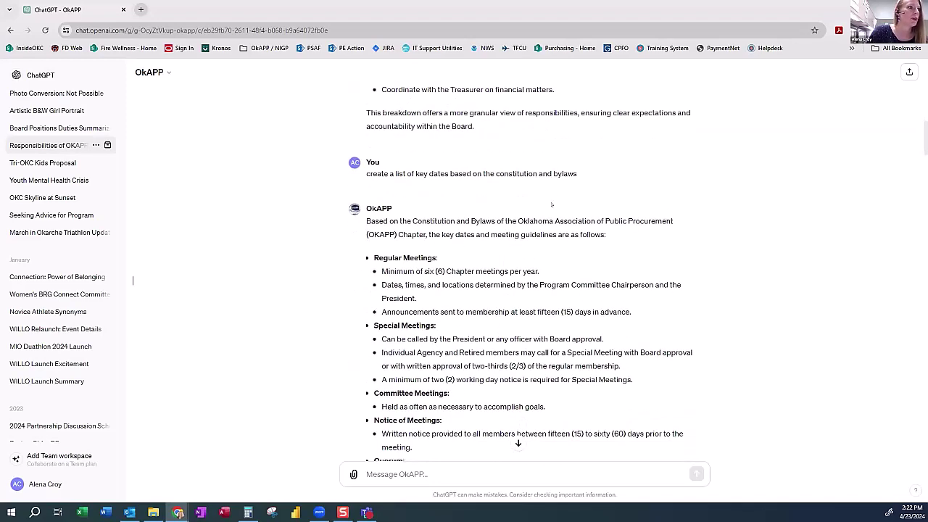
scroll(479, 284, down, 2)
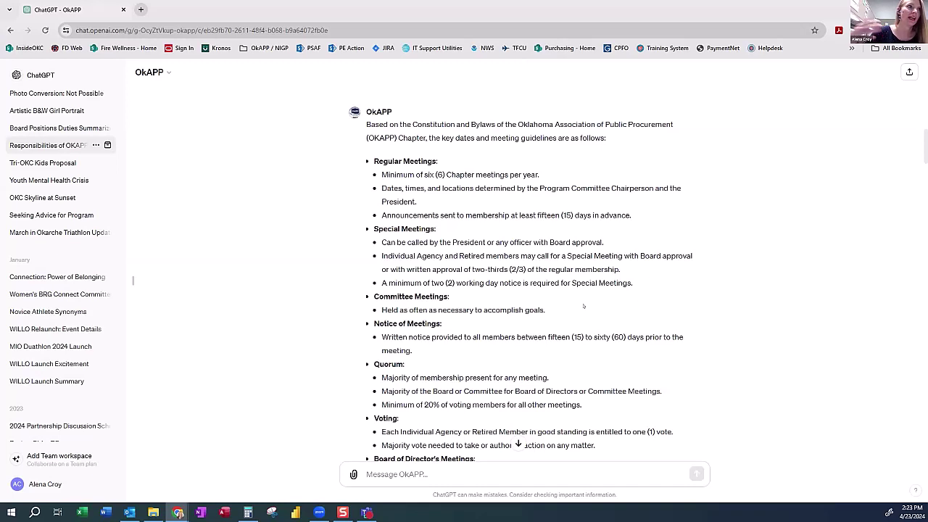
drag(429, 137, 589, 138)
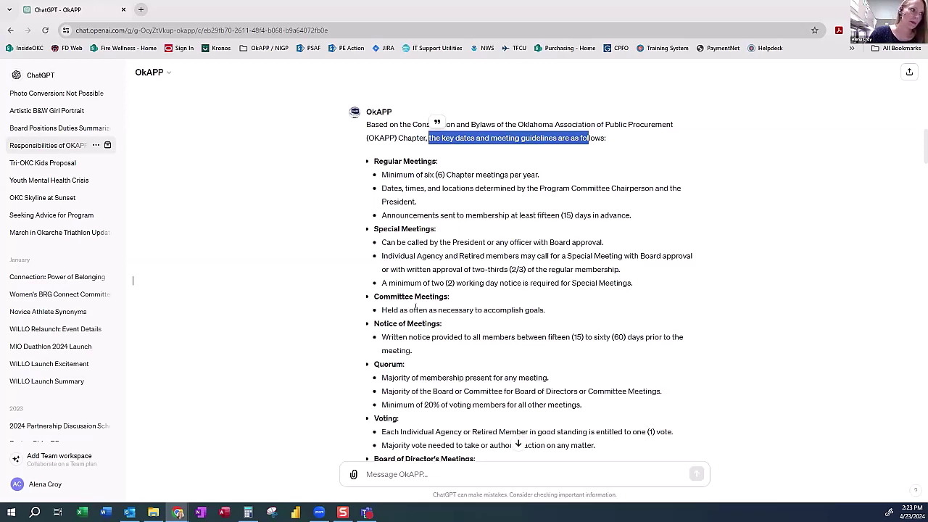
scroll(576, 266, down, 2)
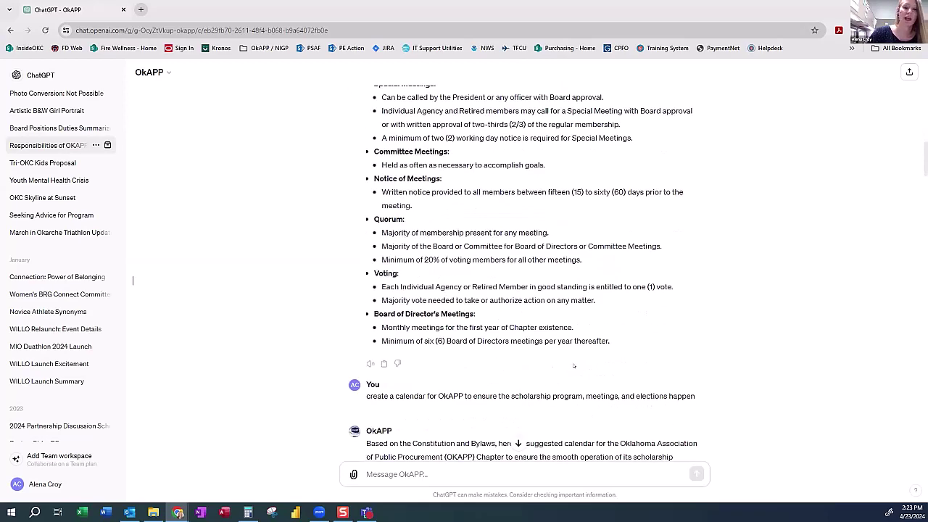
scroll(521, 366, down, 1)
scroll(520, 366, down, 3)
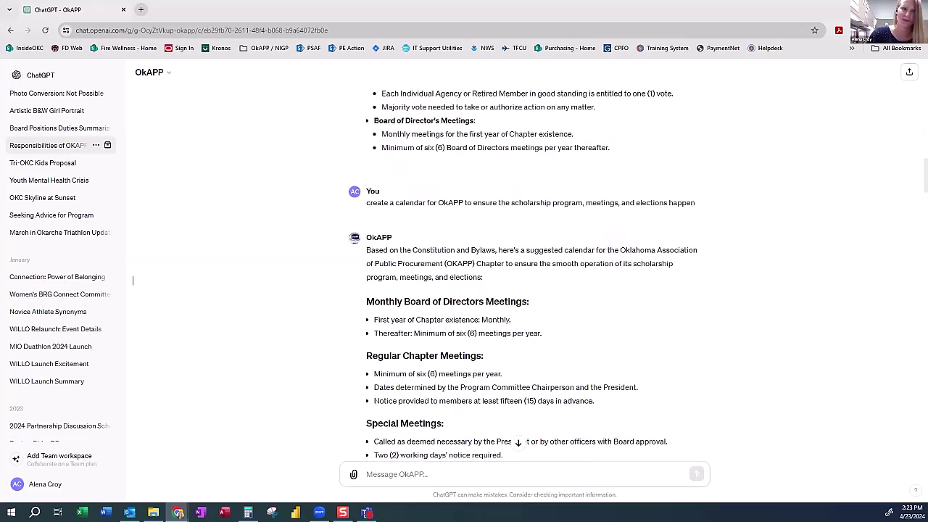
- Highlight the prompt requesting a scholarship, meeting and election calendar, and read through the suggested calendar and election deadlines
scroll(520, 330, down, 1)
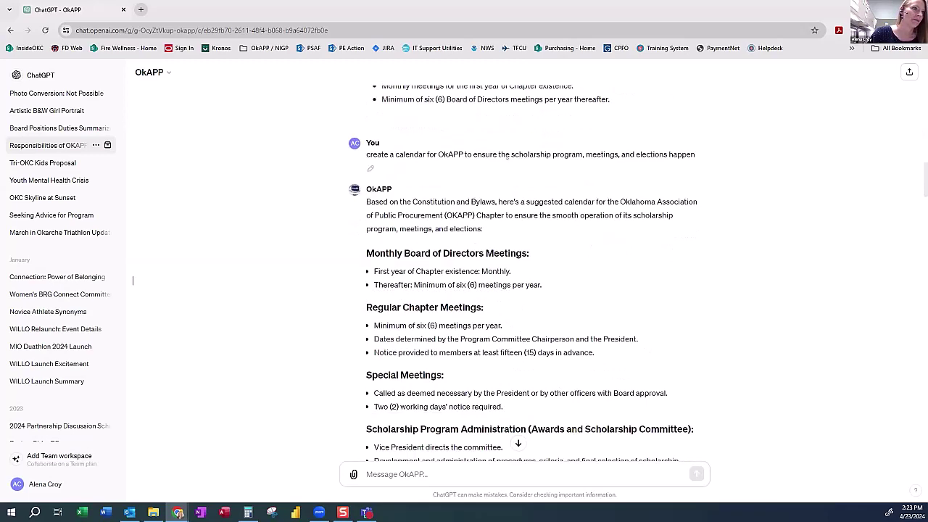
drag(404, 154, 644, 155)
scroll(520, 352, down, 2)
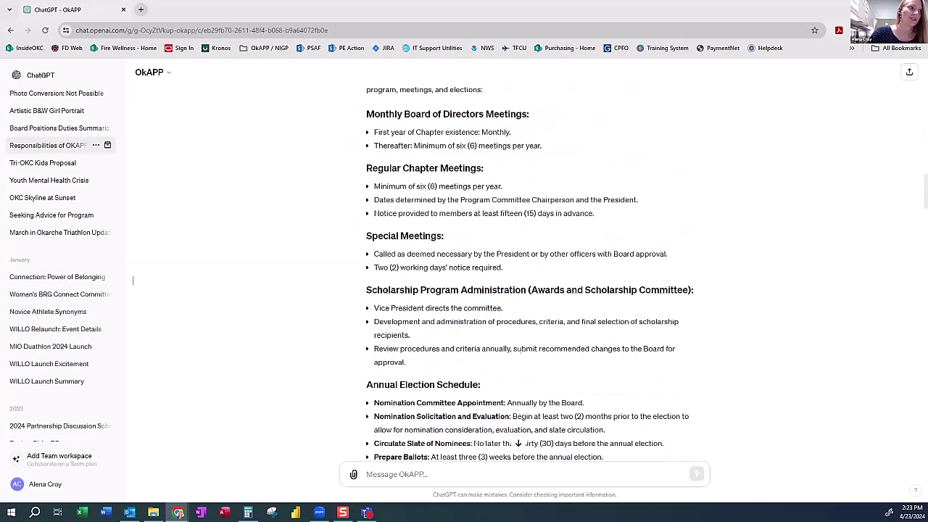
scroll(520, 351, down, 1)
scroll(482, 293, down, 3)
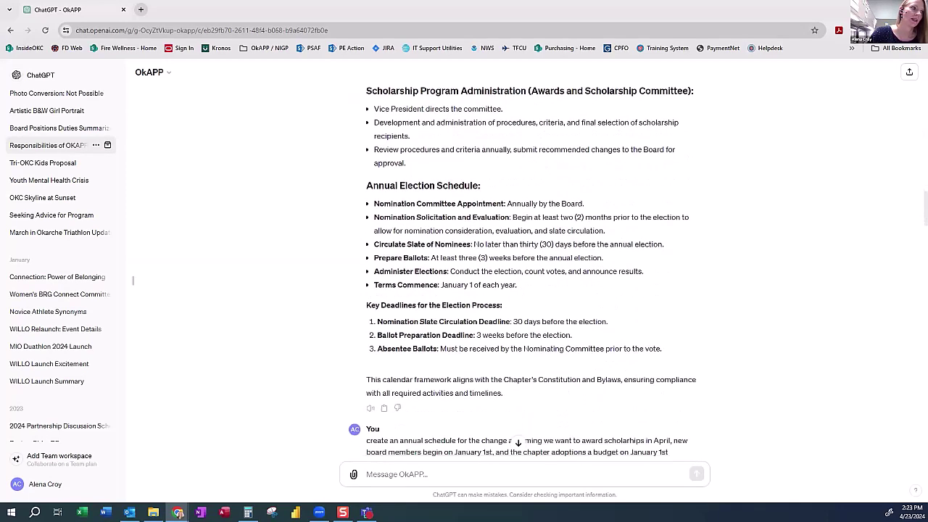
scroll(594, 341, down, 4)
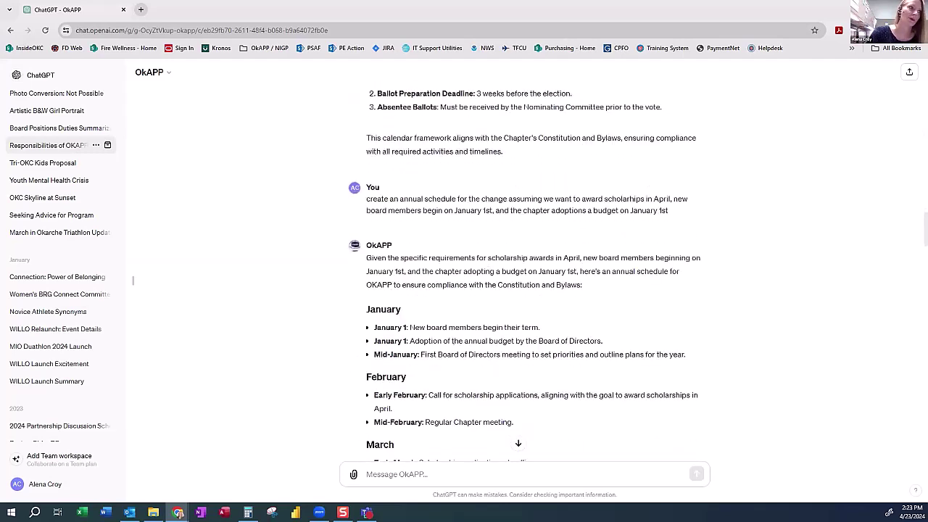
- Highlight the assumptions in the annual schedule prompt, including the new board members' start and the chapter's budget adoption
scroll(468, 227, down, 1)
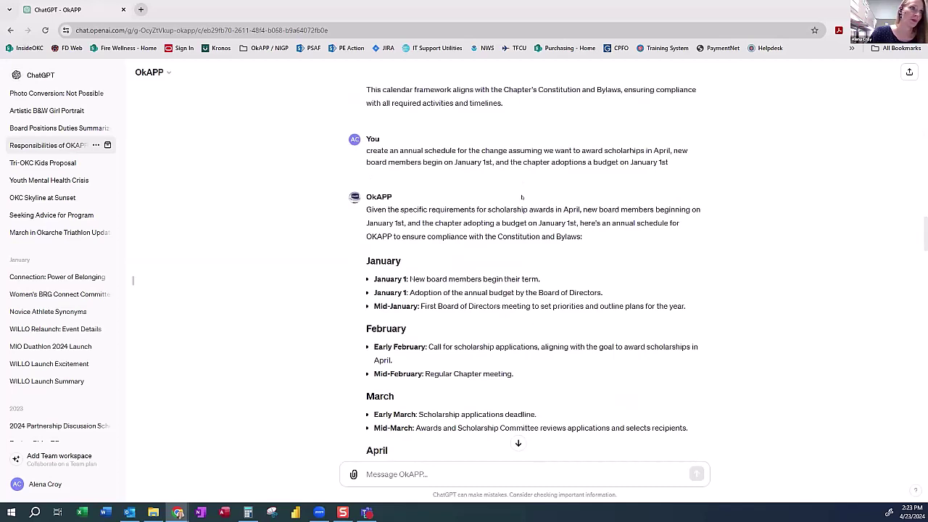
drag(391, 142, 500, 145)
click(508, 150)
drag(367, 161, 443, 162)
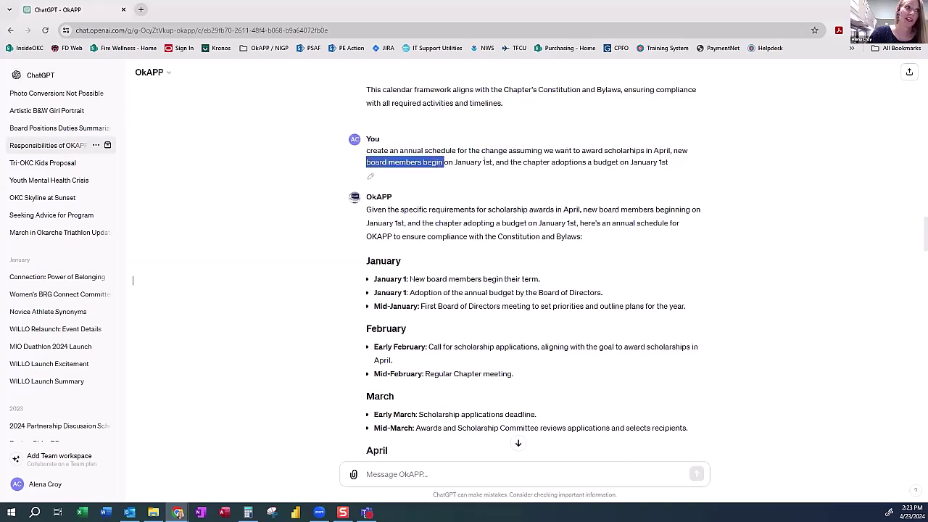
drag(522, 161, 619, 162)
click(619, 163)
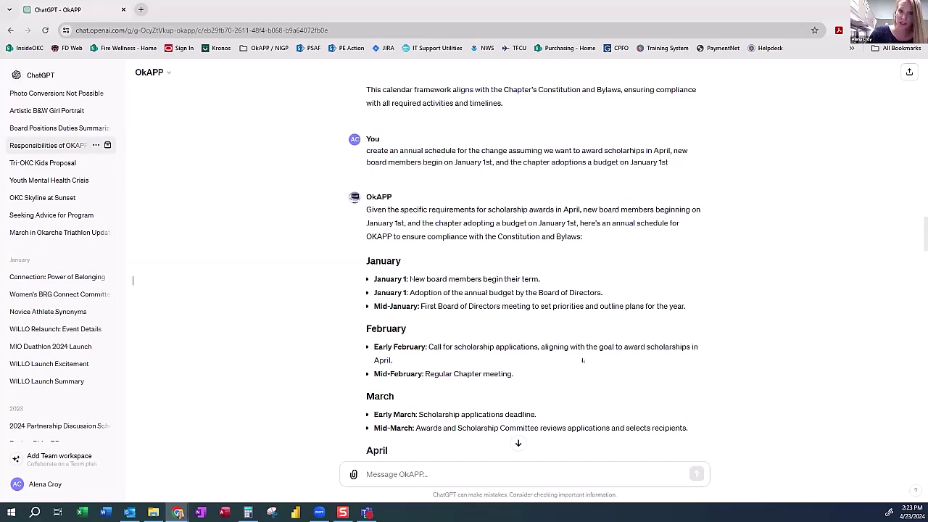
- Examine the month-by-month annual schedule from January through December in the reply
scroll(584, 366, down, 1)
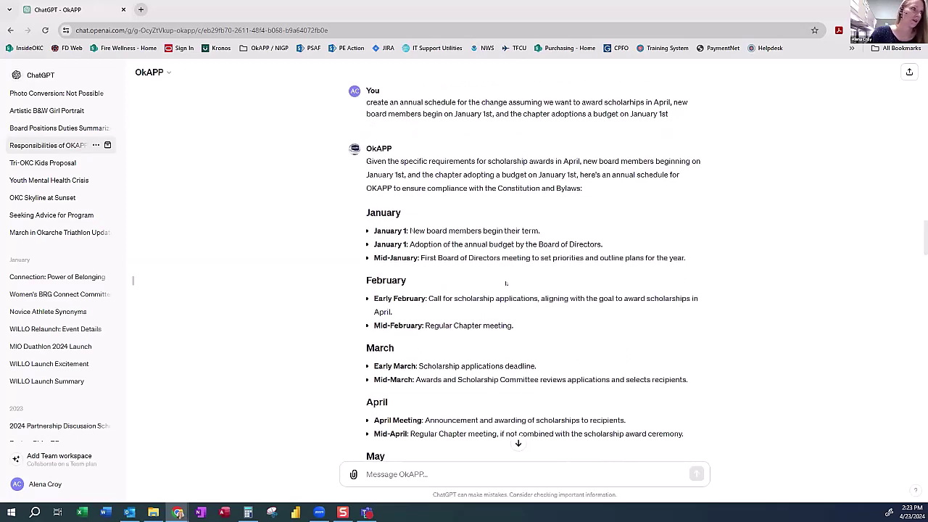
scroll(429, 190, down, 1)
scroll(398, 267, down, 2)
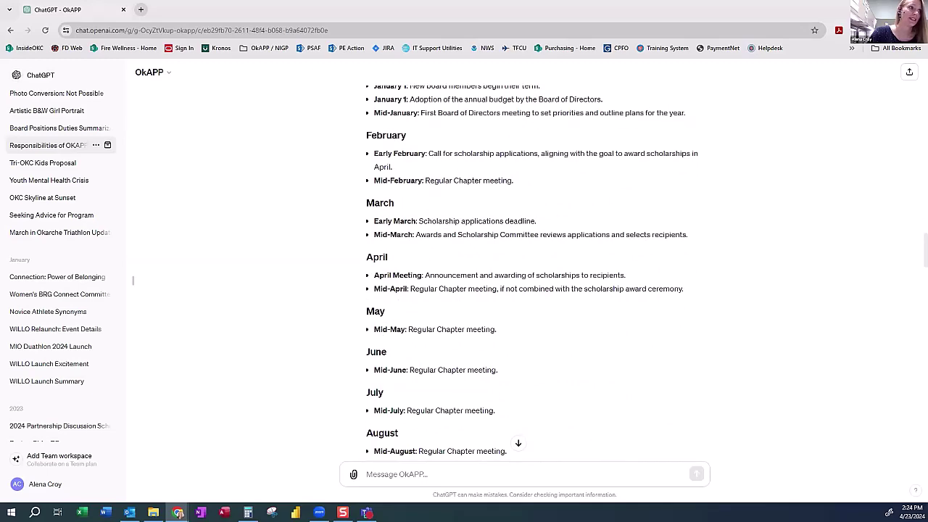
scroll(434, 221, down, 1)
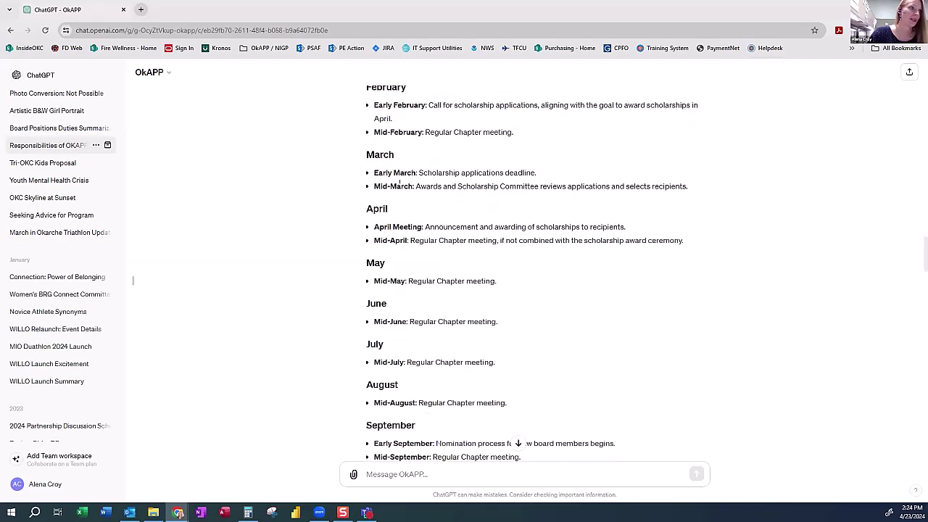
scroll(597, 201, down, 1)
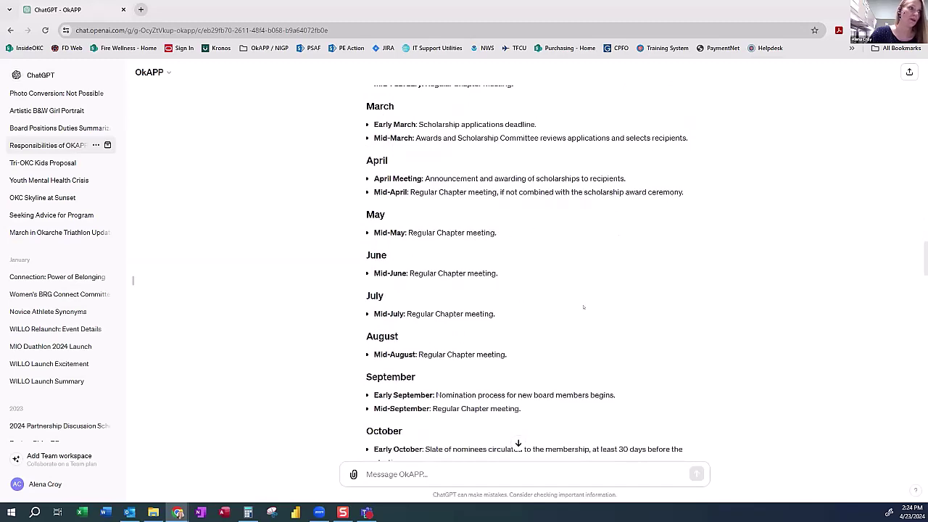
scroll(581, 307, down, 3)
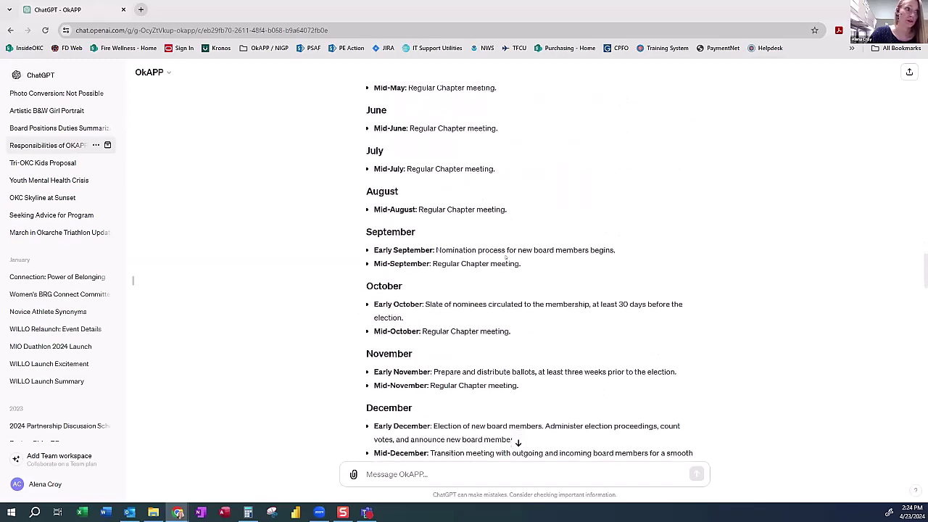
scroll(551, 239, down, 1)
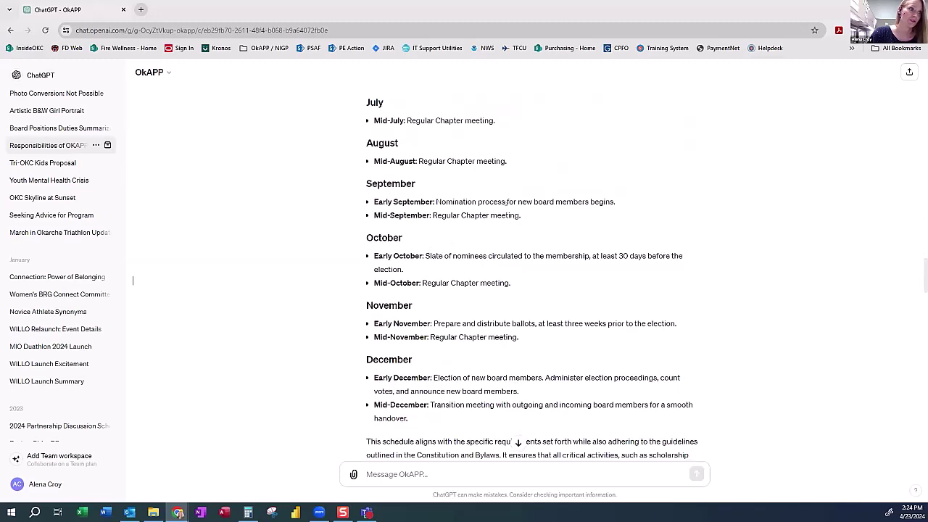
scroll(590, 228, down, 3)
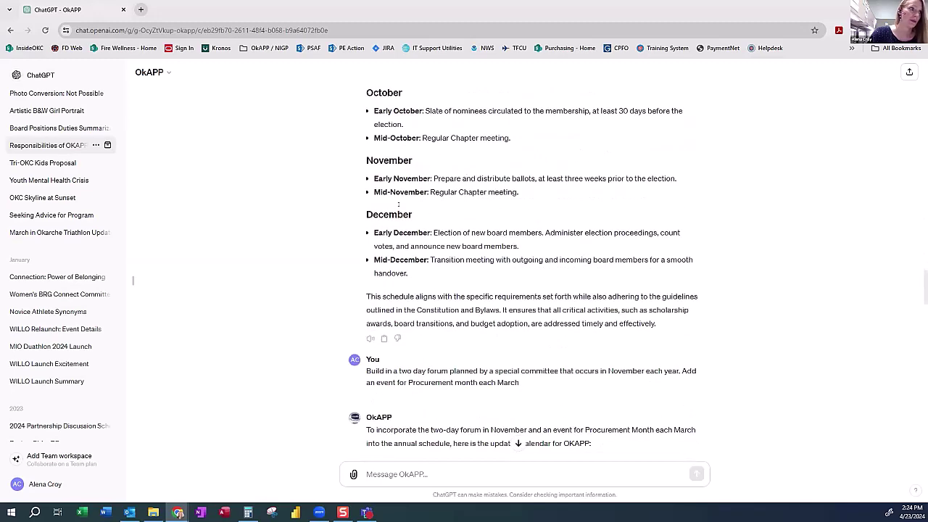
- Review the prompt adding a two-day November forum and a March Procurement Month event, along with the updated calendar
scroll(506, 286, down, 2)
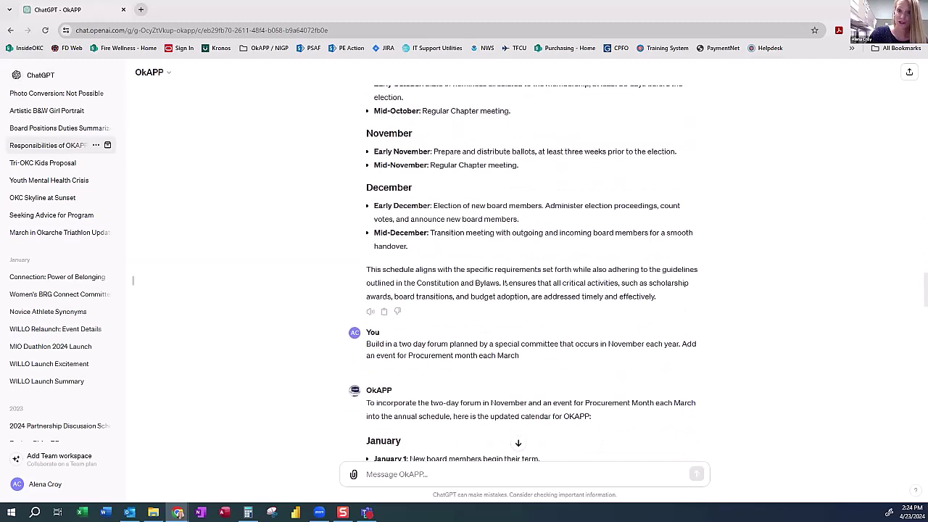
scroll(520, 284, down, 2)
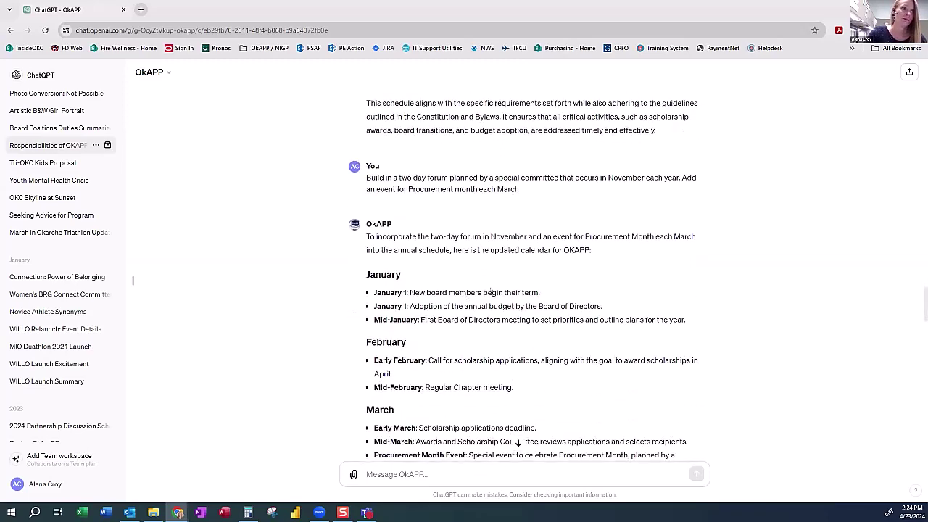
scroll(528, 288, down, 2)
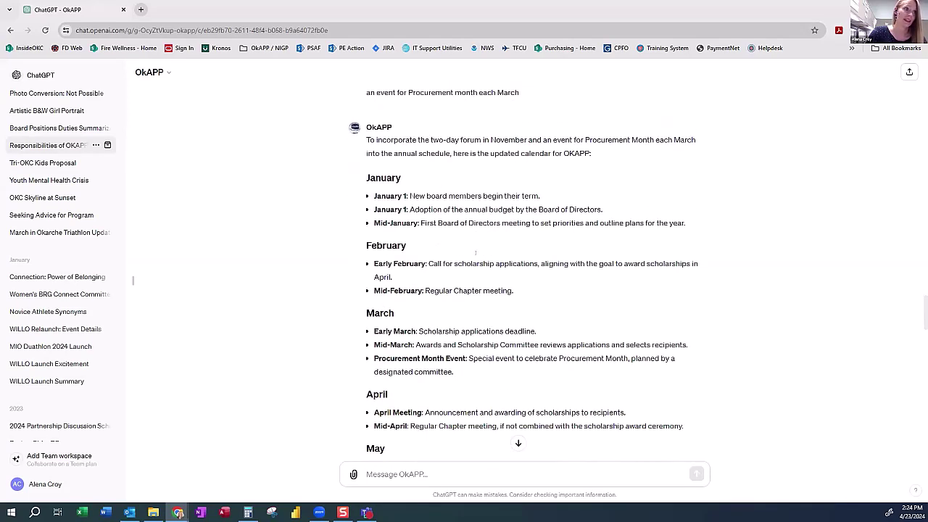
scroll(566, 326, down, 5)
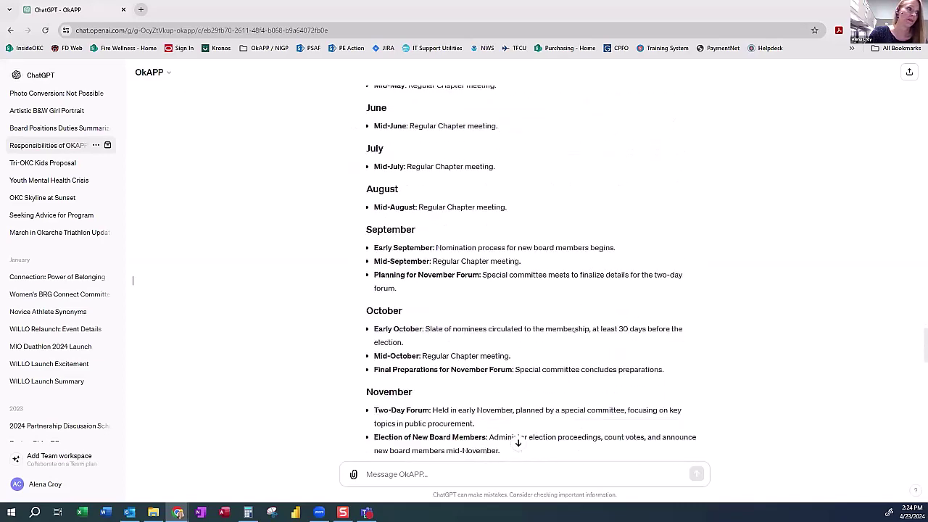
scroll(568, 330, down, 2)
scroll(500, 324, down, 5)
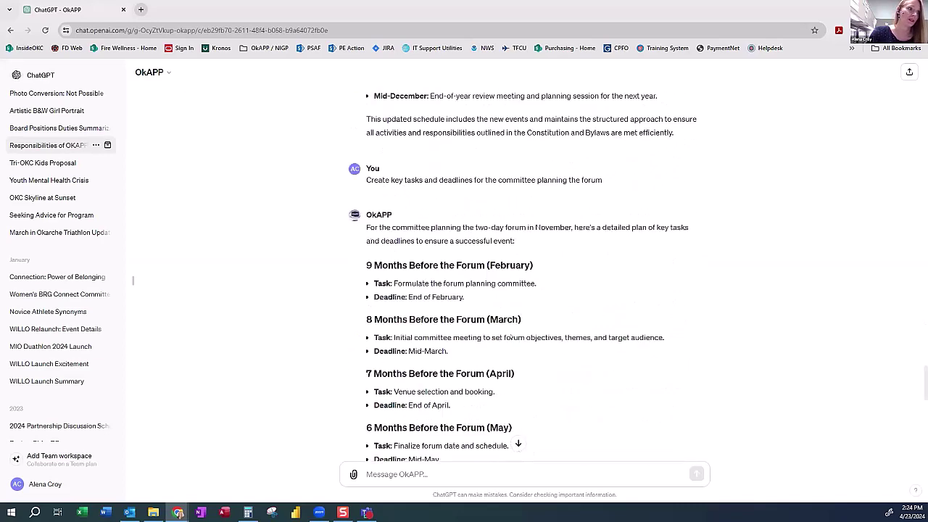
- Read the forum planning committee's tasks and deadlines, from nine months before the forum to one month after
scroll(480, 257, down, 2)
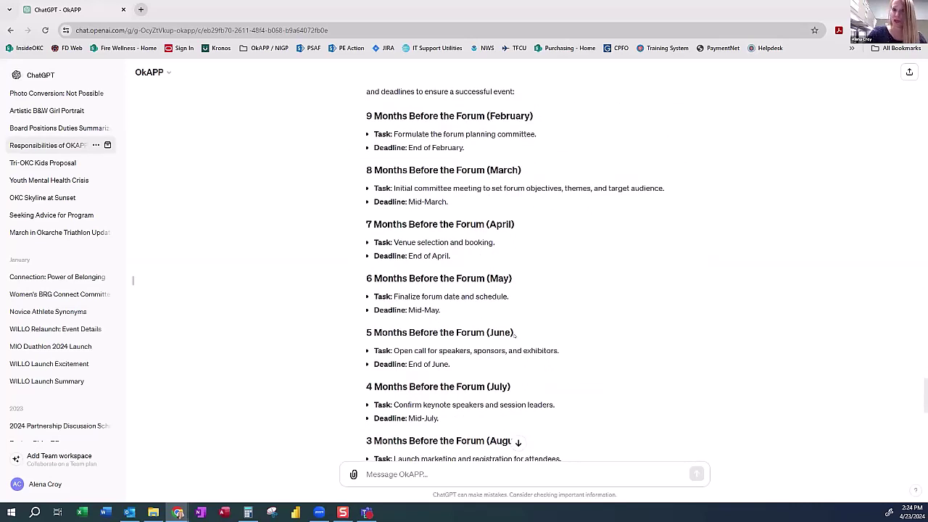
scroll(506, 351, down, 1)
scroll(493, 333, down, 3)
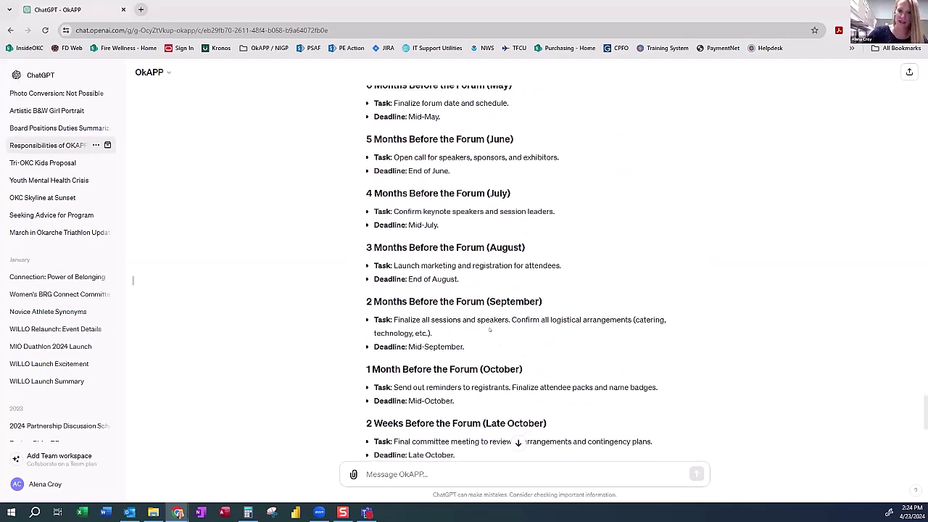
scroll(489, 329, down, 3)
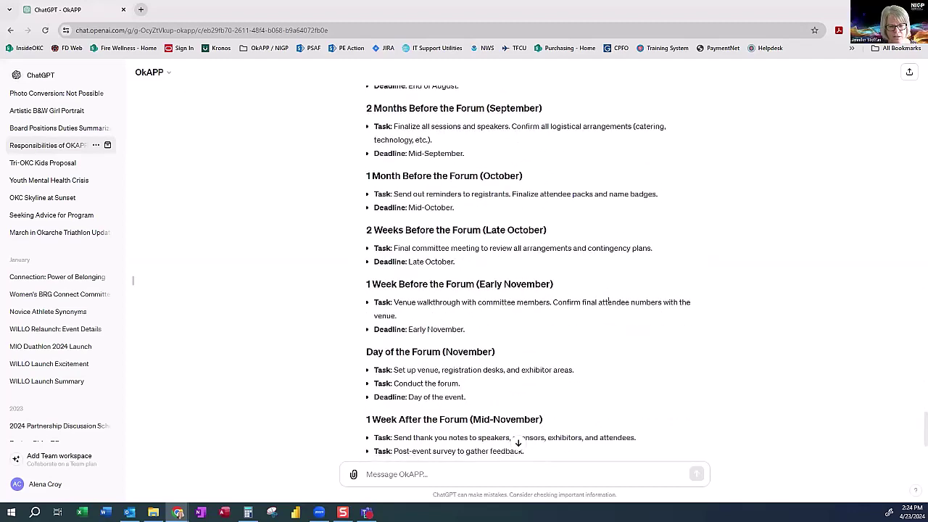
scroll(559, 302, down, 3)
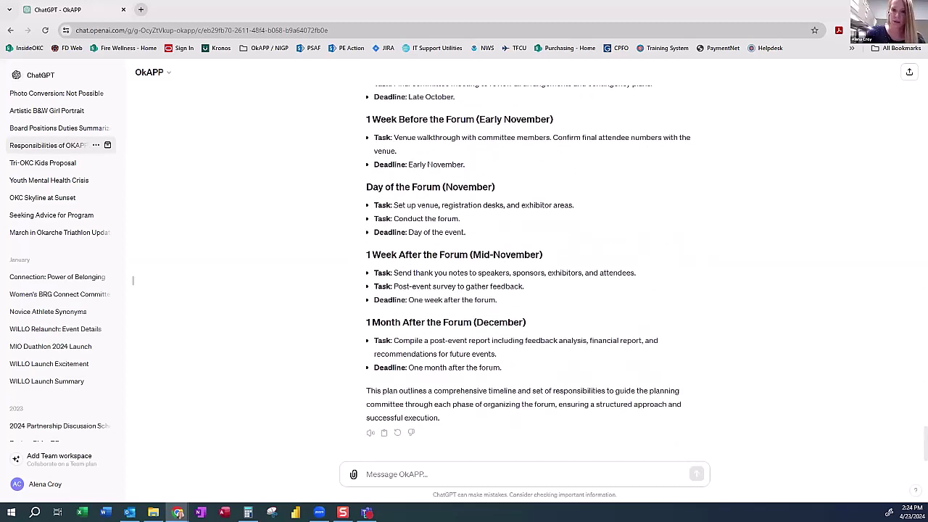
- View the TRI-OKC custom GPT's start page, and open the OkAPP GPT's start page
scroll(109, 188, up, 4)
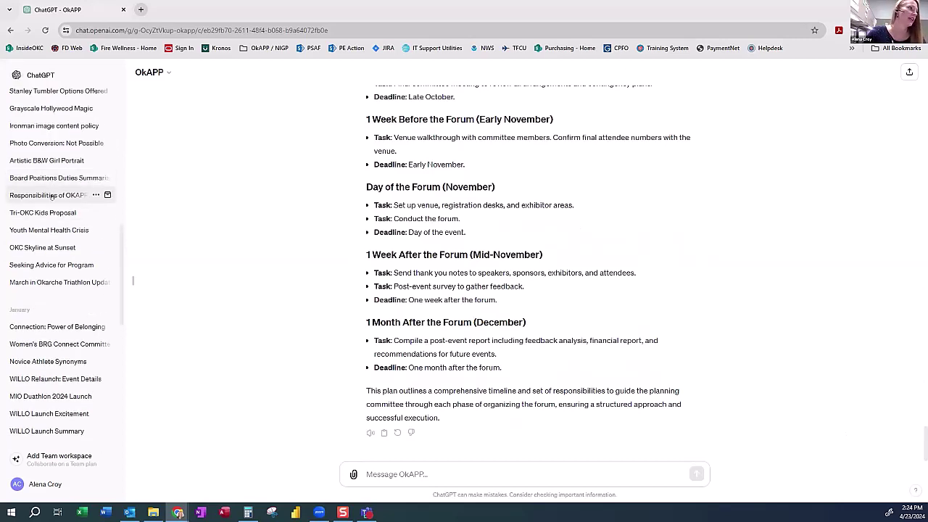
scroll(141, 276, up, 1)
click(166, 73)
scroll(58, 239, up, 5)
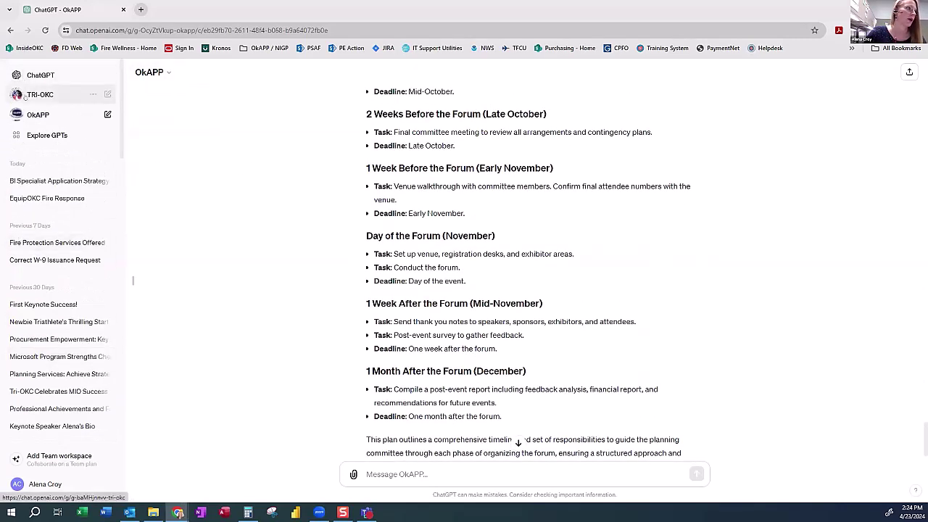
click(40, 95)
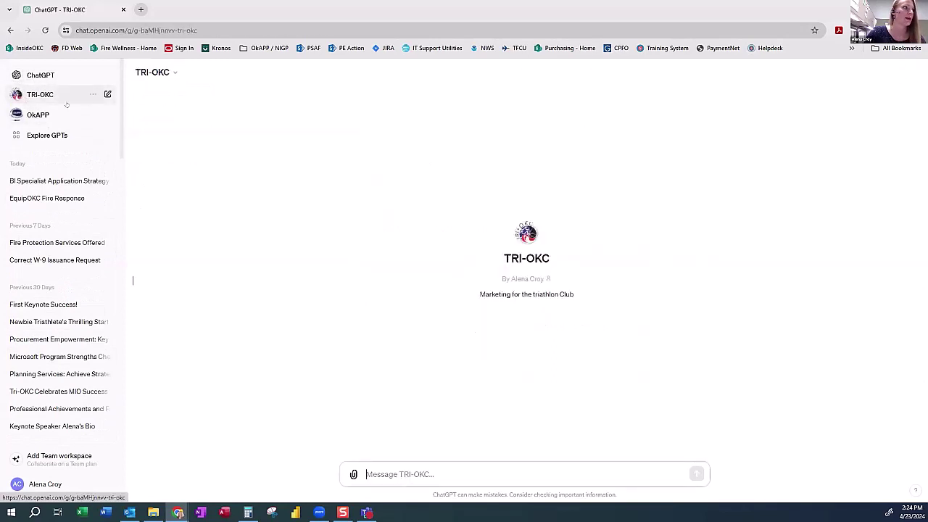
click(31, 115)
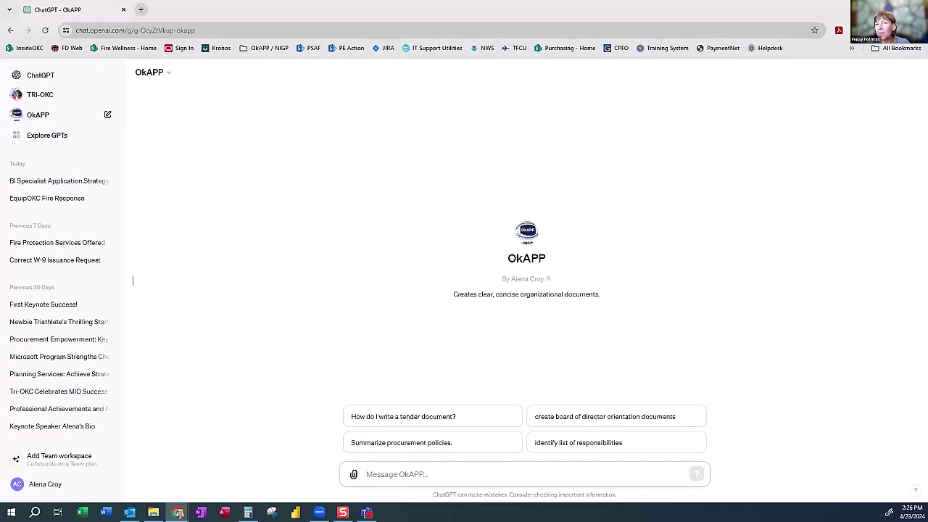
click(366, 512)
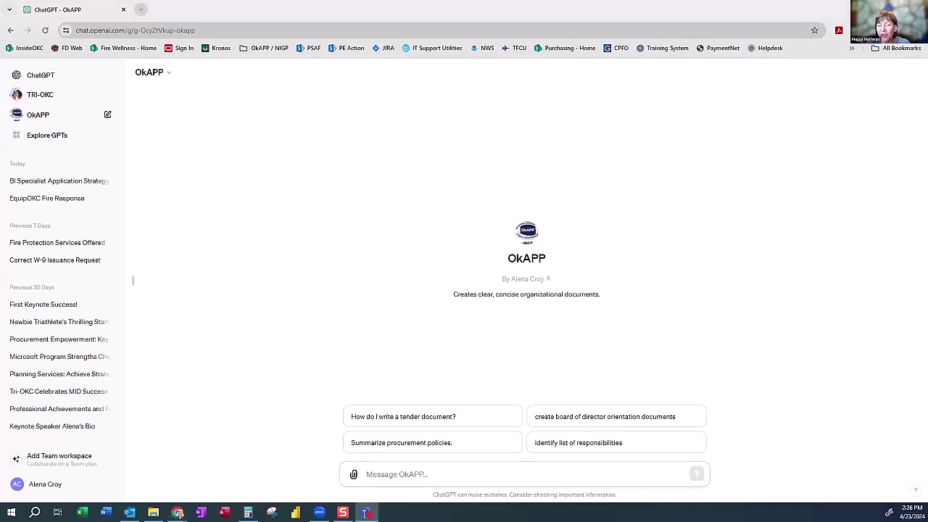